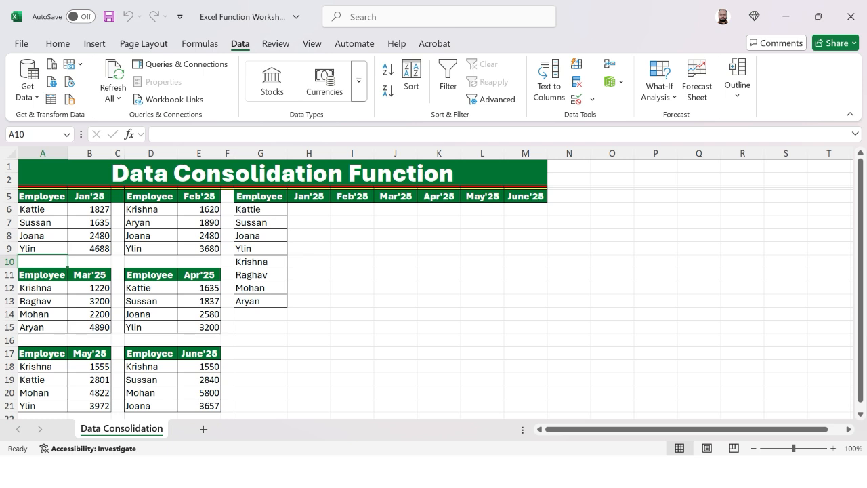
Step: Start a Consolidate operation with output at cell G5 and add the January table A5:B9 as the first reference
click(260, 196)
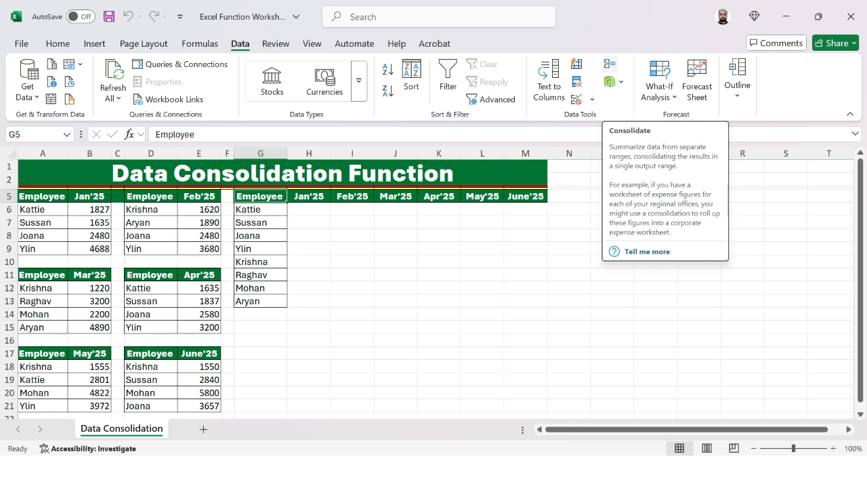
click(609, 64)
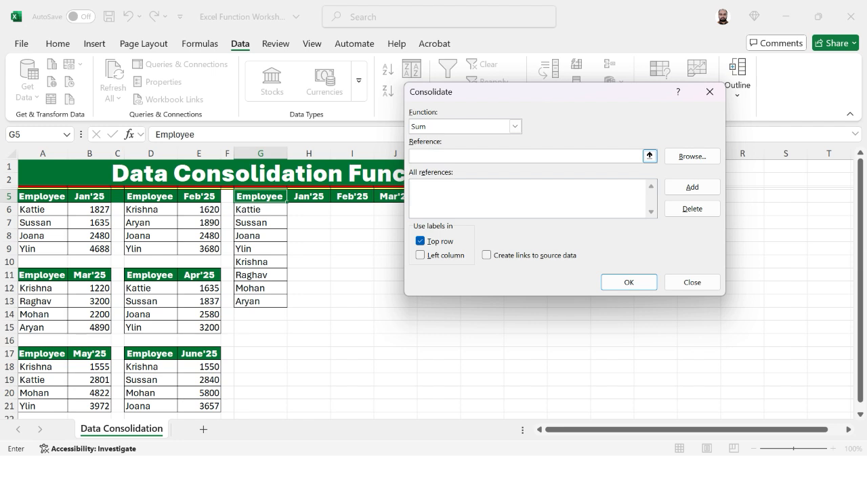
click(650, 155)
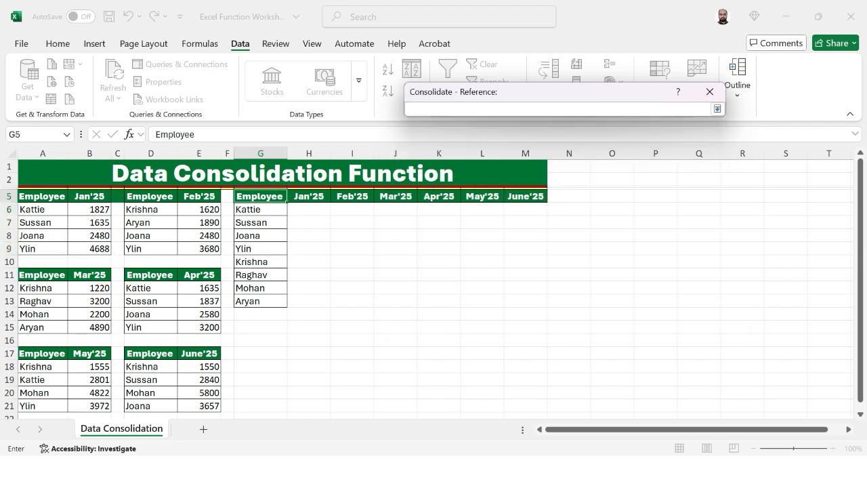
drag(40, 197, 101, 249)
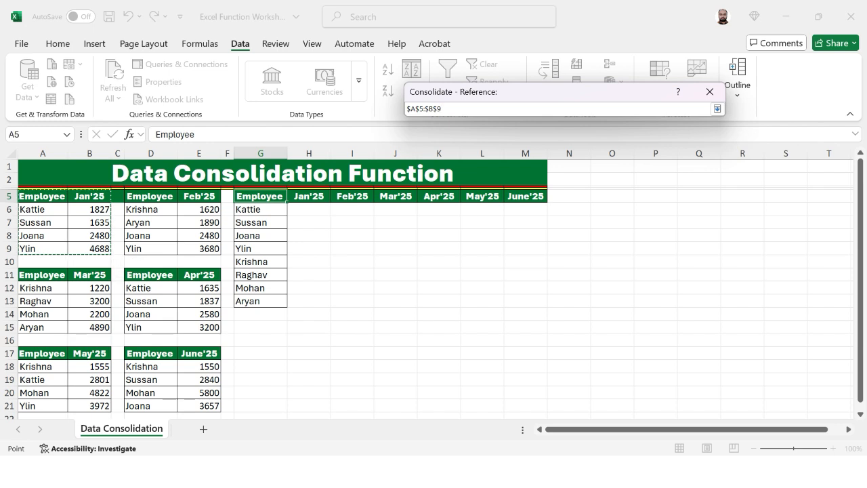
key(Return)
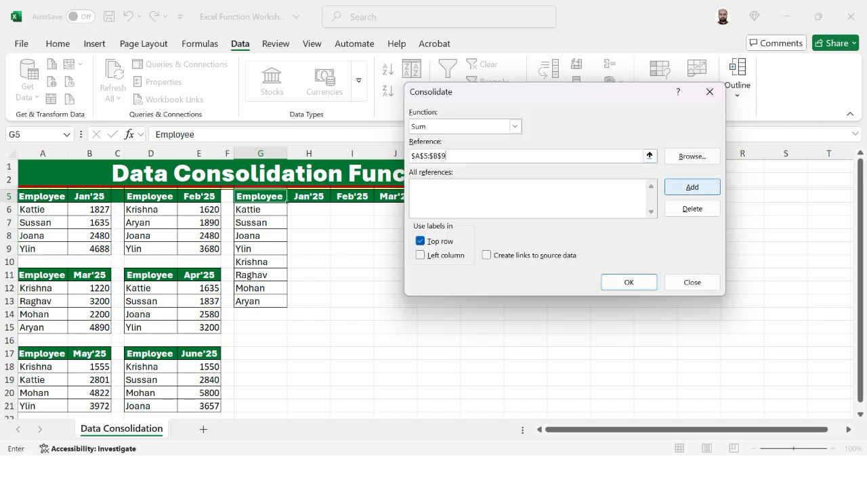
click(692, 187)
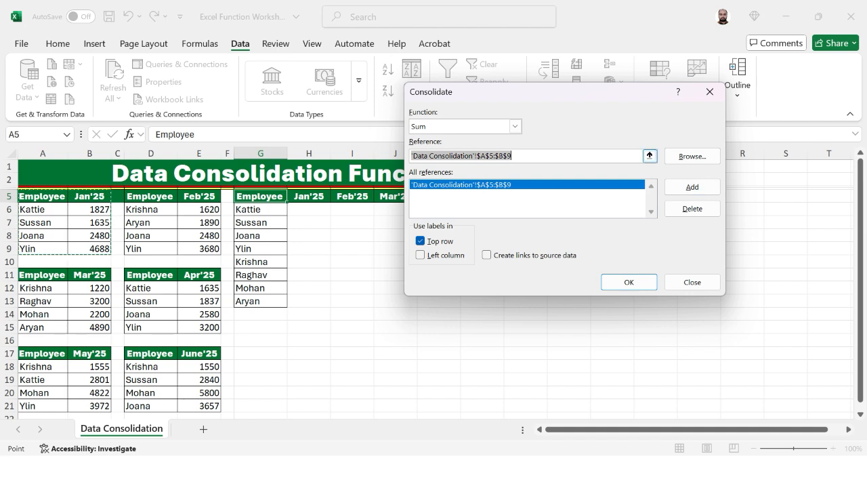
Step: Add the February table D5:E9 to the consolidation references
click(650, 155)
click(150, 196)
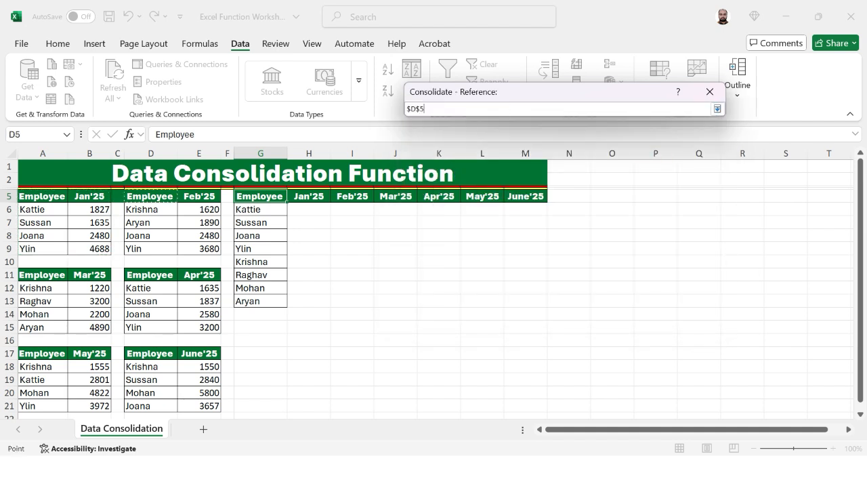
drag(150, 196, 217, 250)
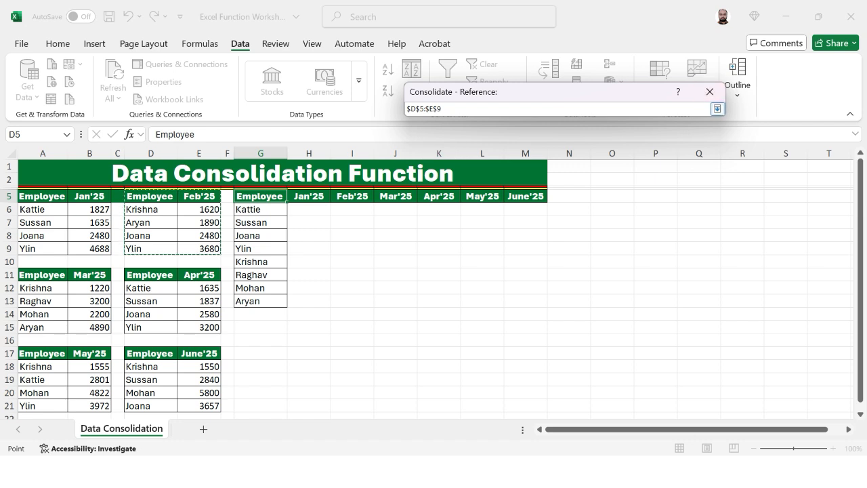
click(717, 109)
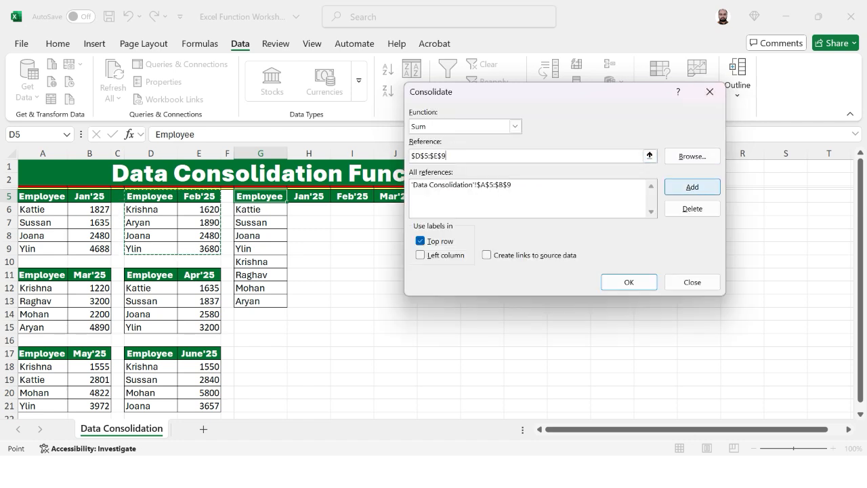
click(691, 186)
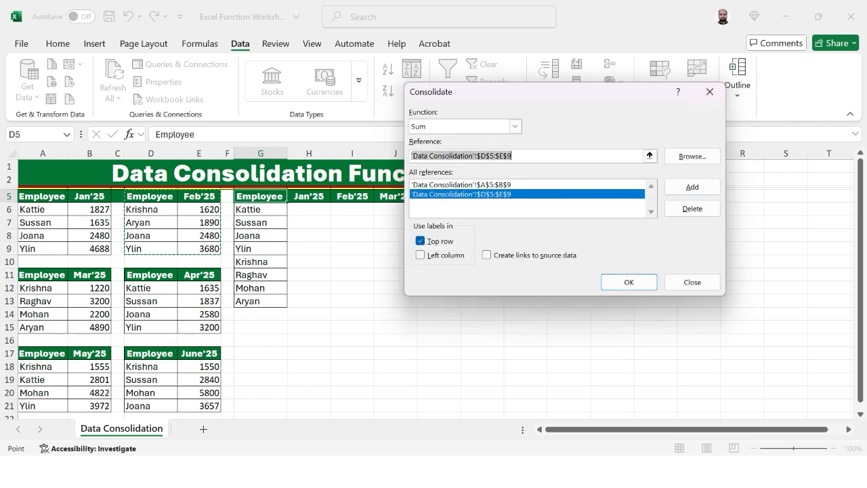
Step: Add the March table A11:B15 to the consolidation references
click(649, 155)
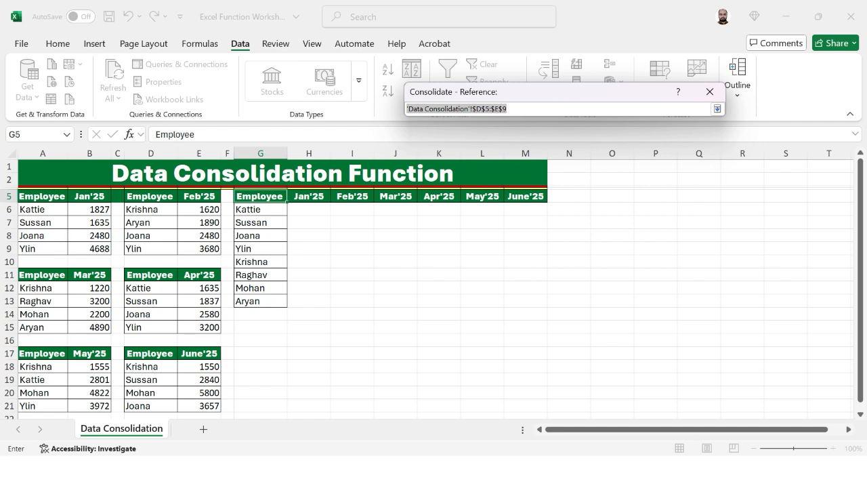
drag(40, 275, 109, 334)
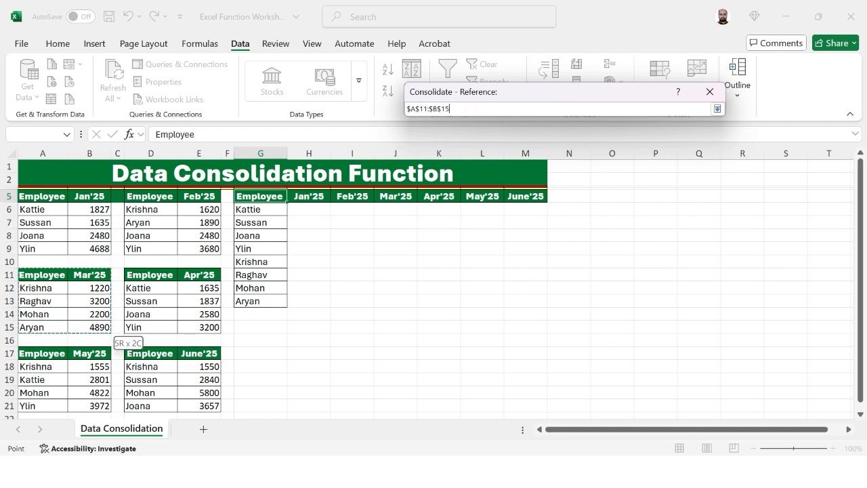
click(716, 109)
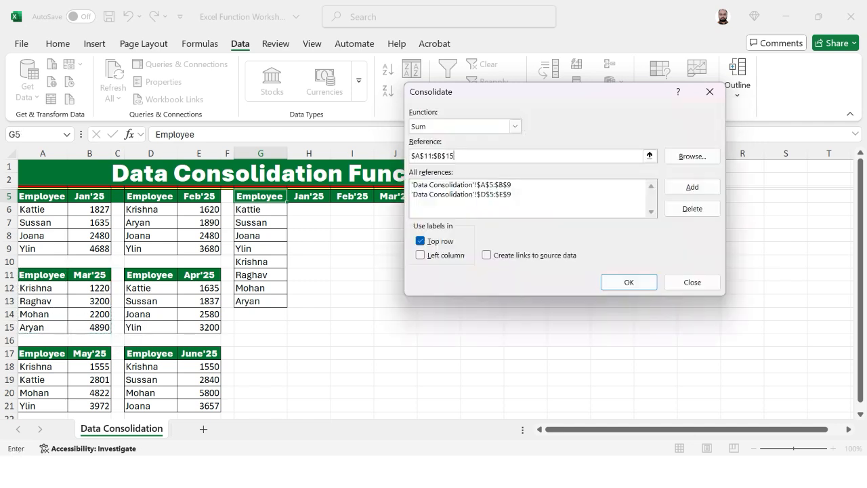
click(692, 187)
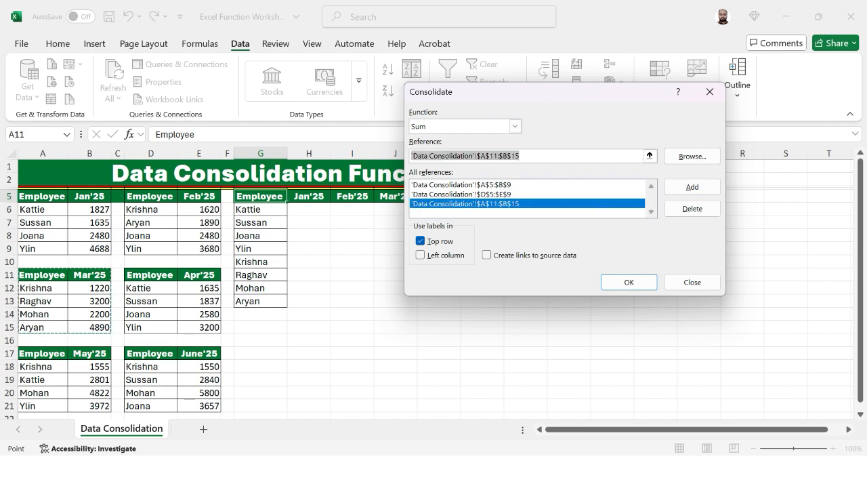
Step: Add the April table D11:E15 to the consolidation references
click(649, 155)
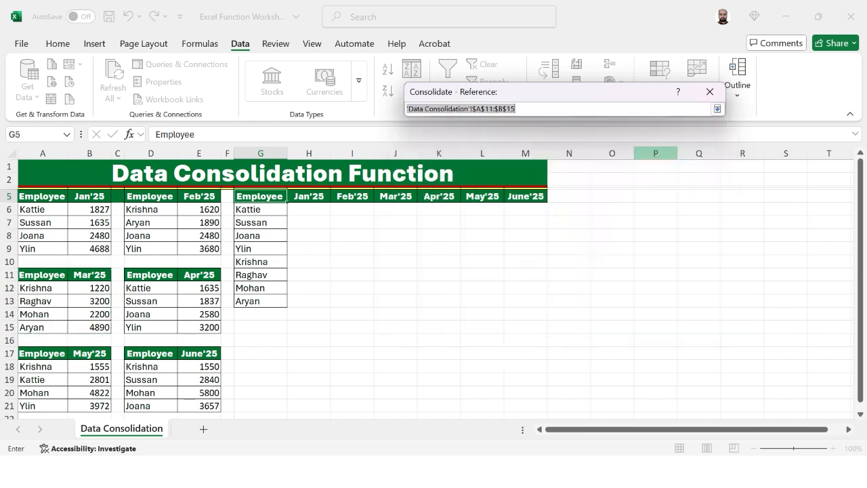
drag(145, 274, 218, 331)
click(716, 108)
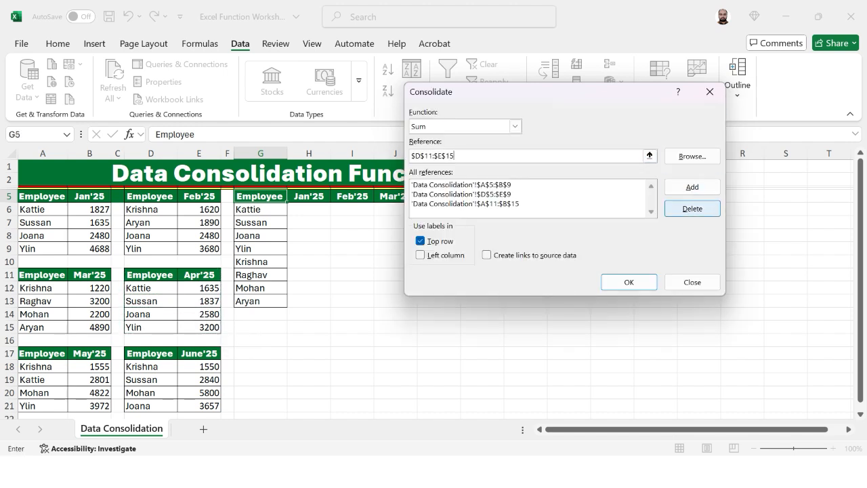
click(693, 187)
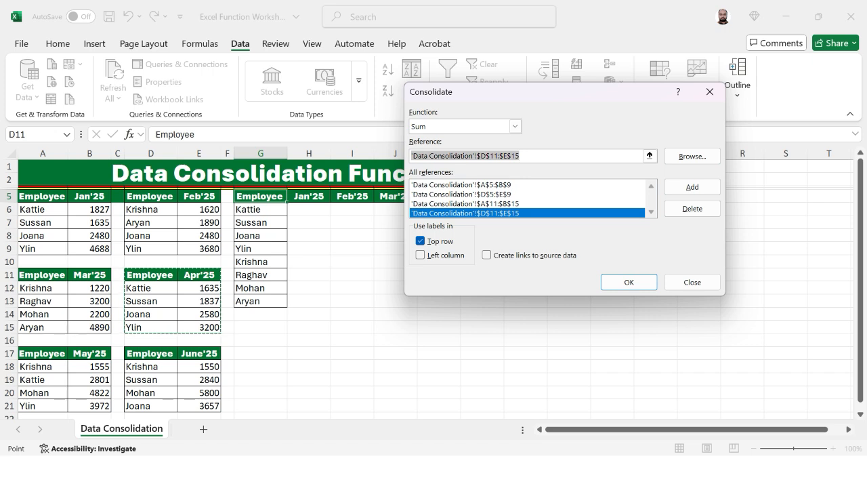
Step: Add the May table A17:B21 to the consolidation references
click(650, 155)
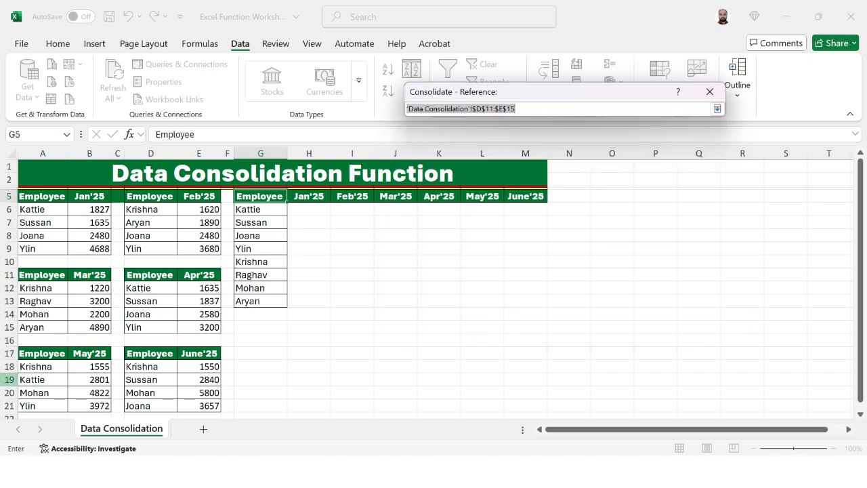
drag(41, 353, 110, 406)
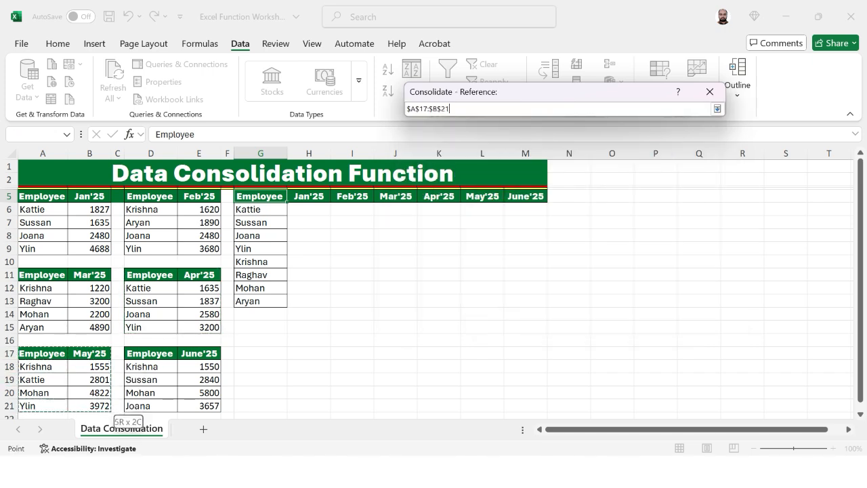
click(717, 108)
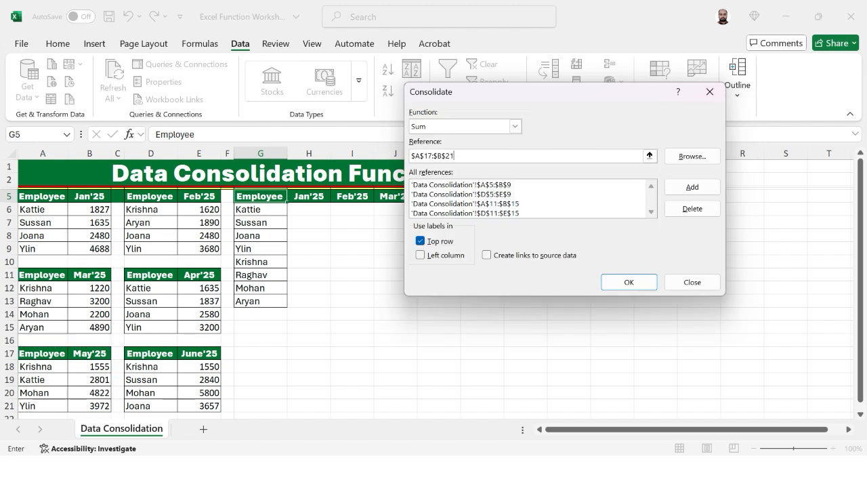
click(692, 186)
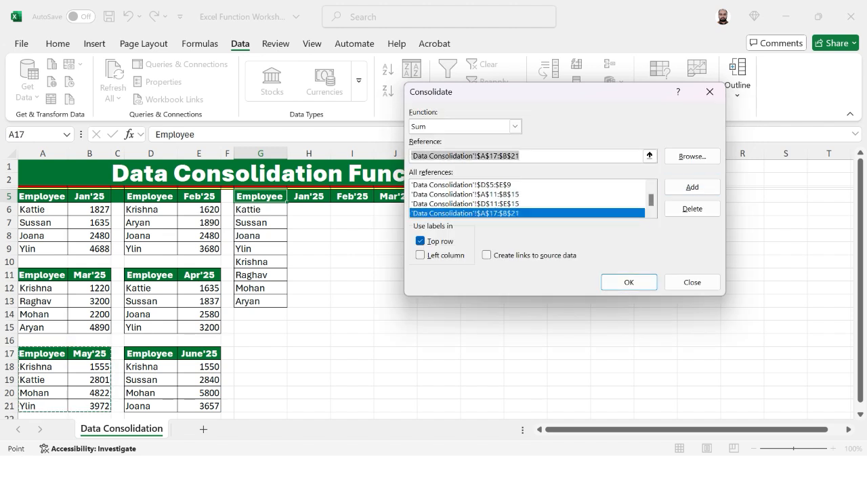
Step: Add the June table D17:E21 to the consolidation references
click(649, 155)
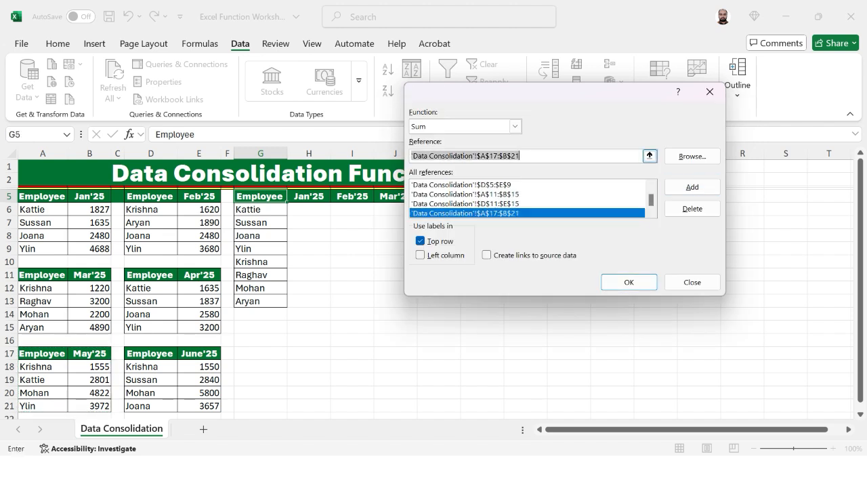
drag(146, 353, 218, 407)
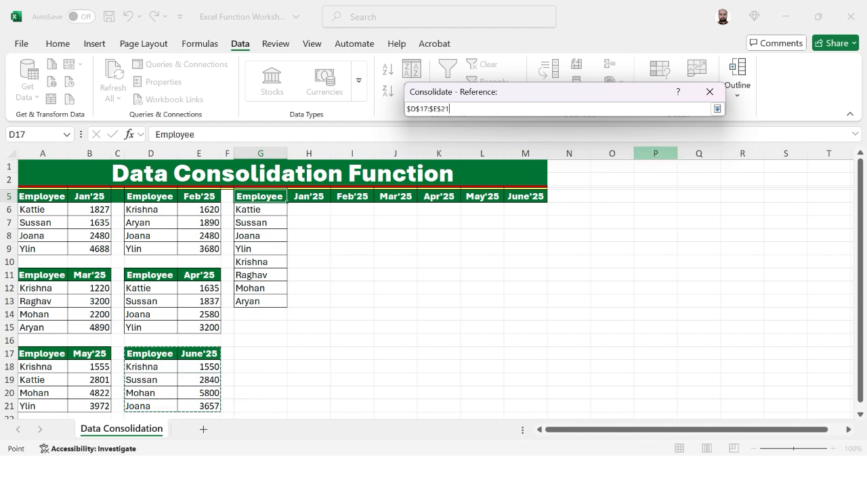
click(717, 109)
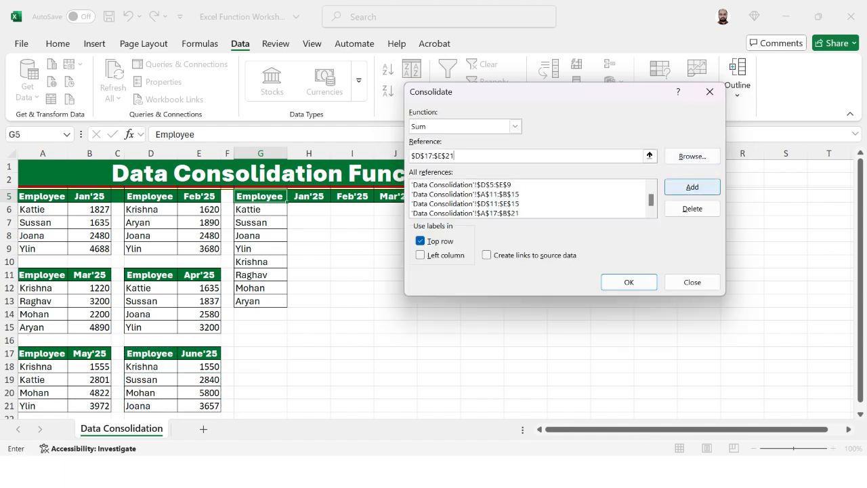
click(692, 187)
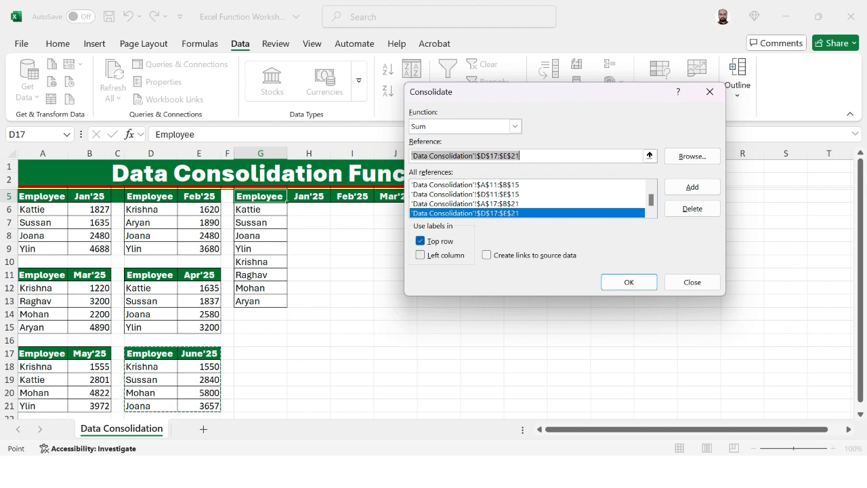
Step: Enable left column labels, keep Sum as the function, and run the consolidation
key(alt+l)
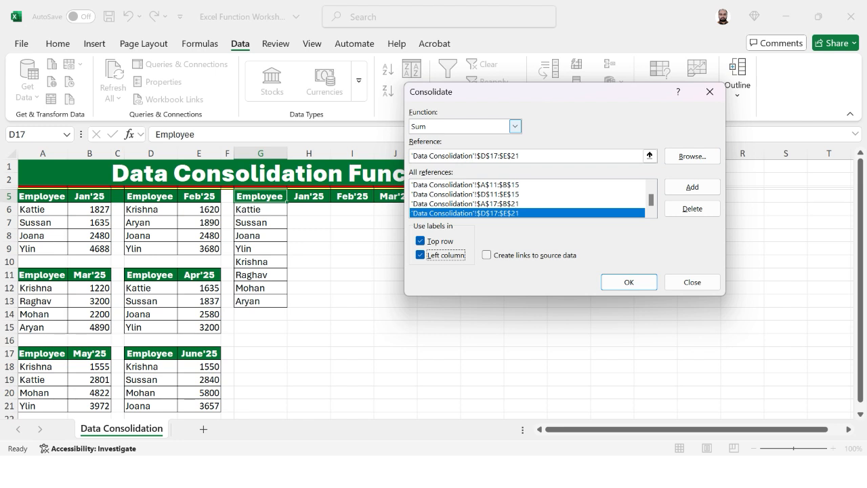
click(514, 126)
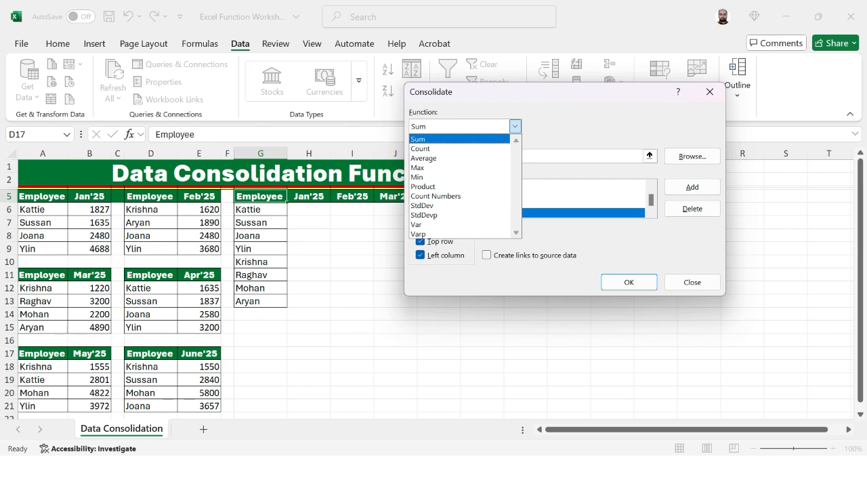
click(515, 126)
click(628, 282)
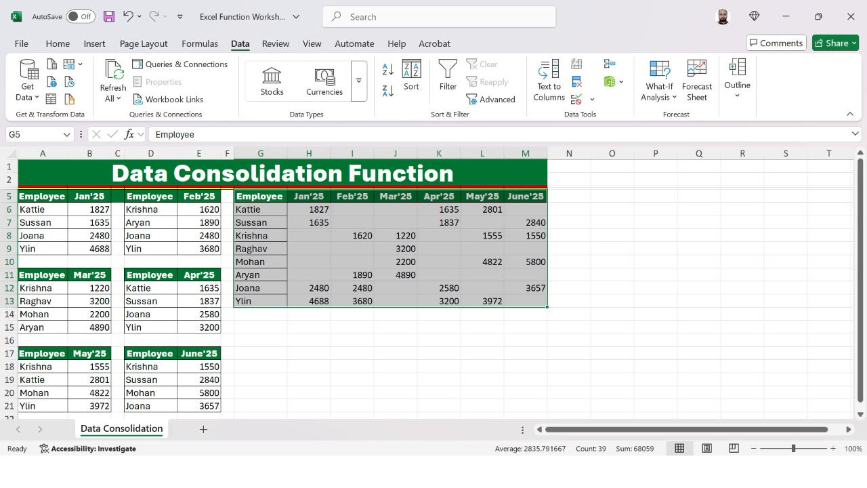
Step: Apply All Borders to the consolidated table G5:M13
click(58, 43)
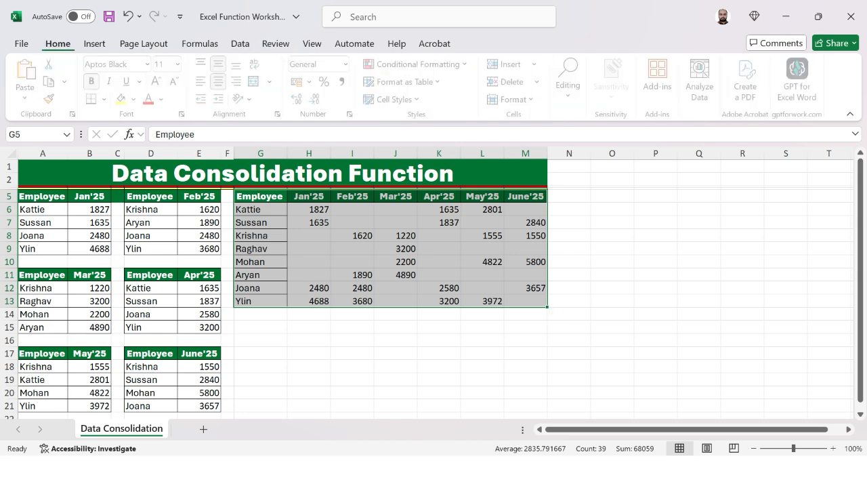
click(107, 99)
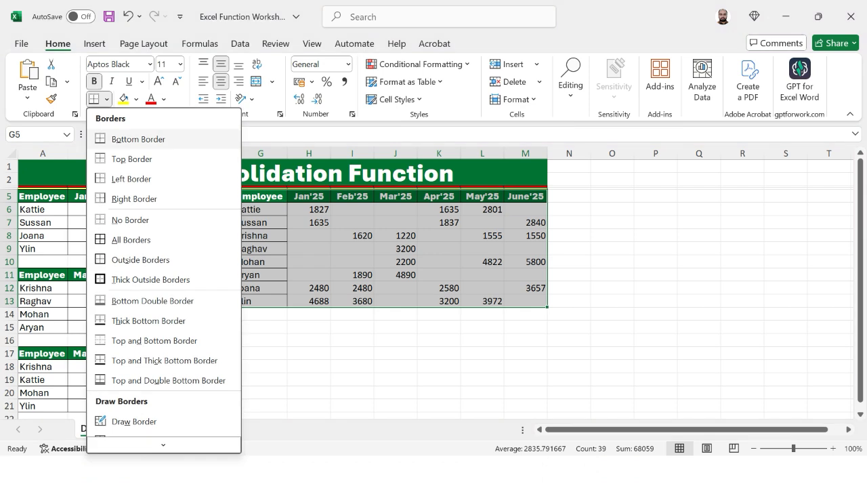
click(131, 239)
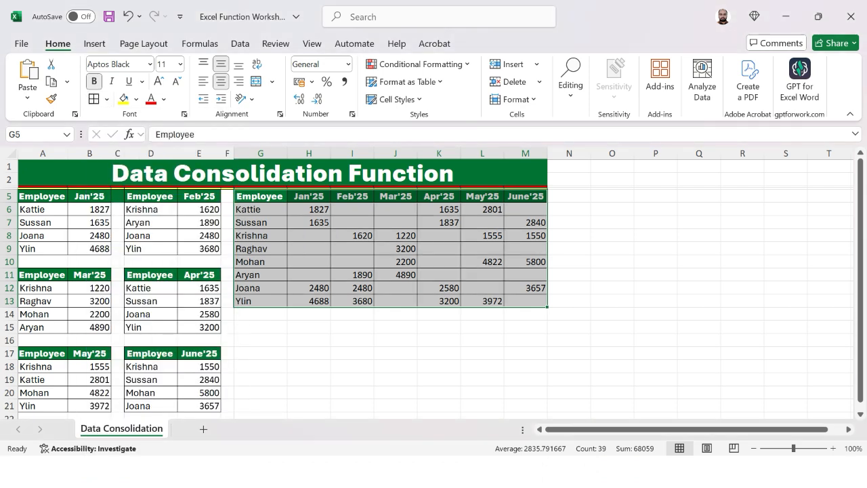